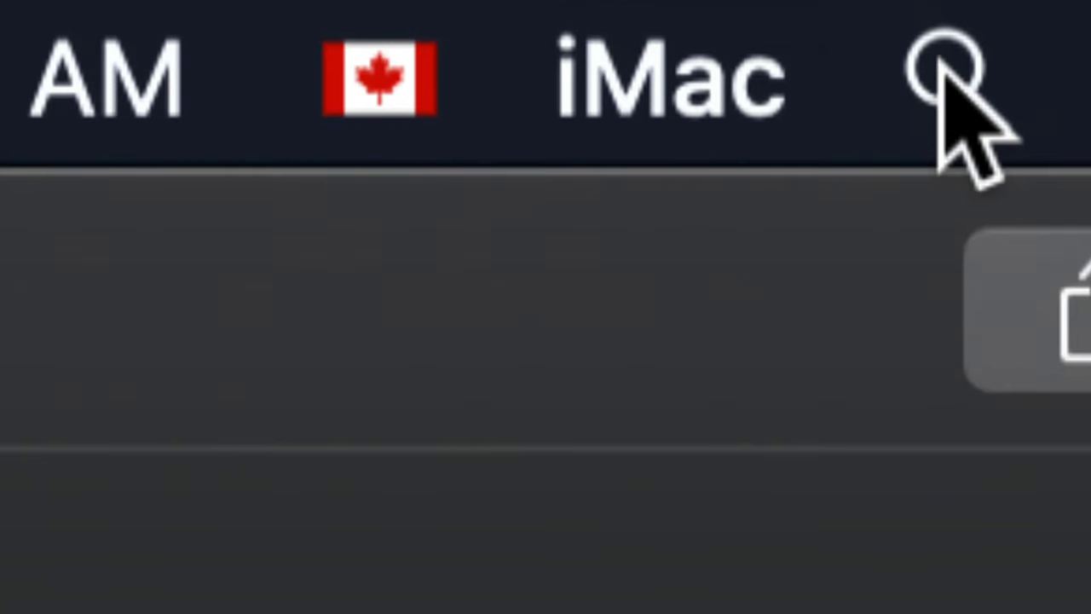
- Launch Finder from the Spotlight results to get a window listing the connected iPad
click(944, 68)
text(finder)
click(698, 273)
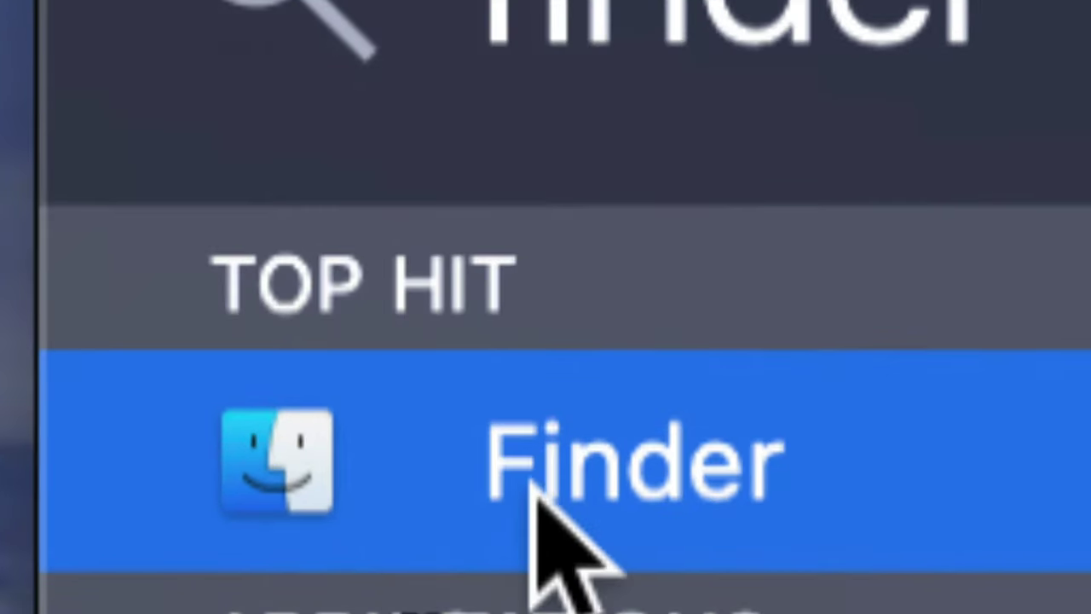
click(448, 519)
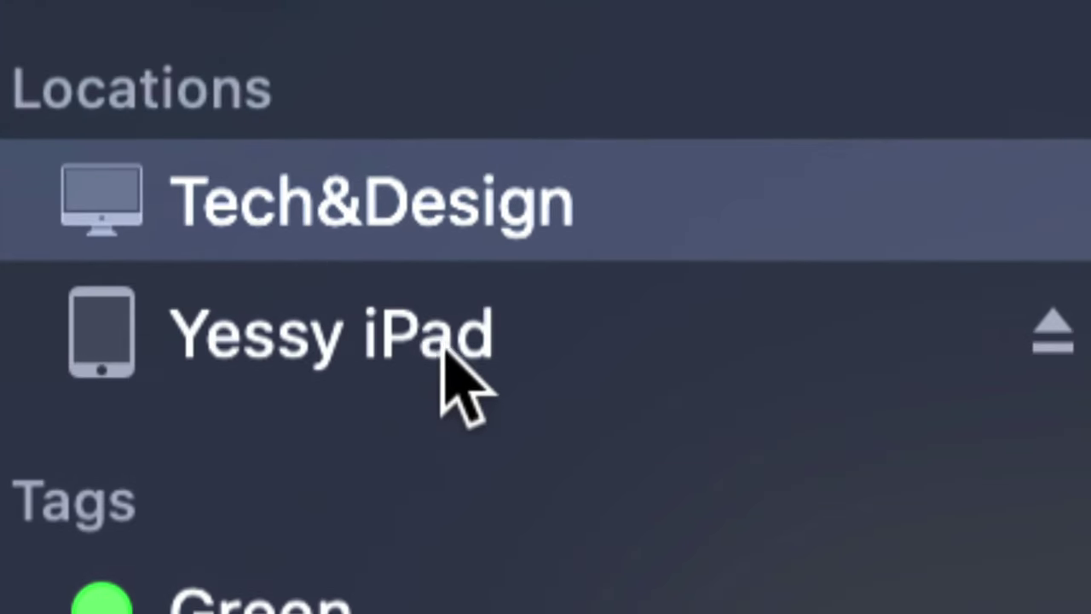
- Select the iPad under Locations to view its iPadOS 13.7 summary and iCloud backup settings
click(281, 359)
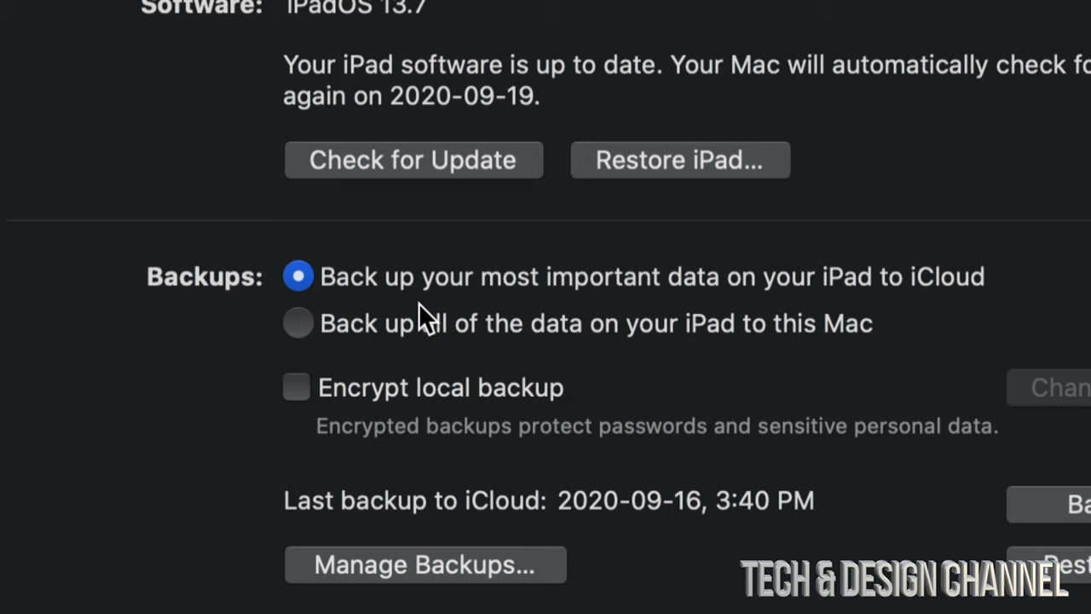
- Switch the iPad's backup destination from iCloud to backing up all data to this Mac
click(297, 326)
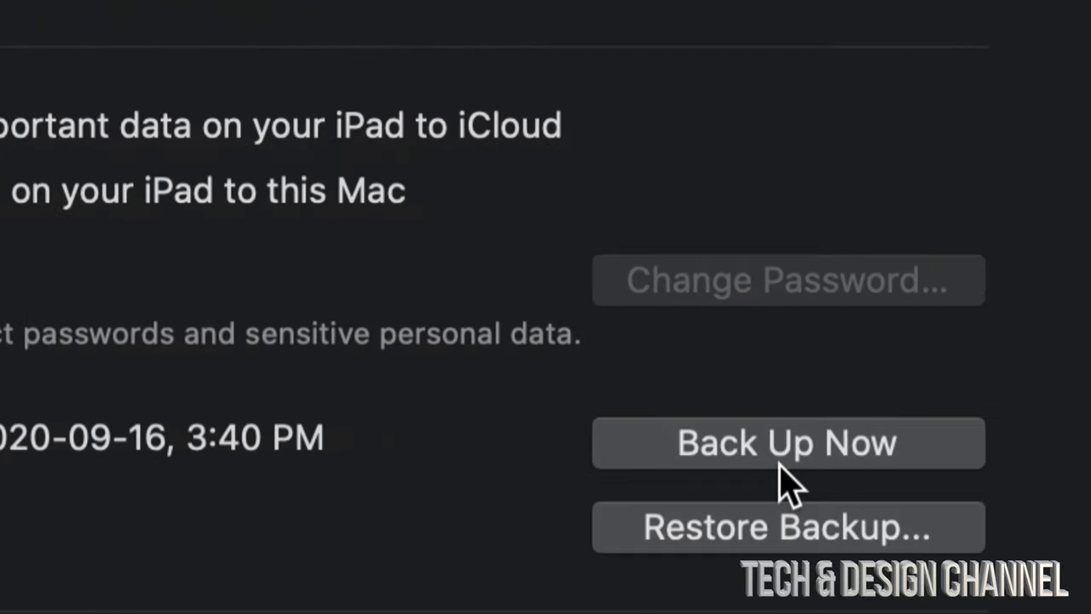
- Back up the iPad to this Mac now, completing at 11:27 AM today
click(787, 457)
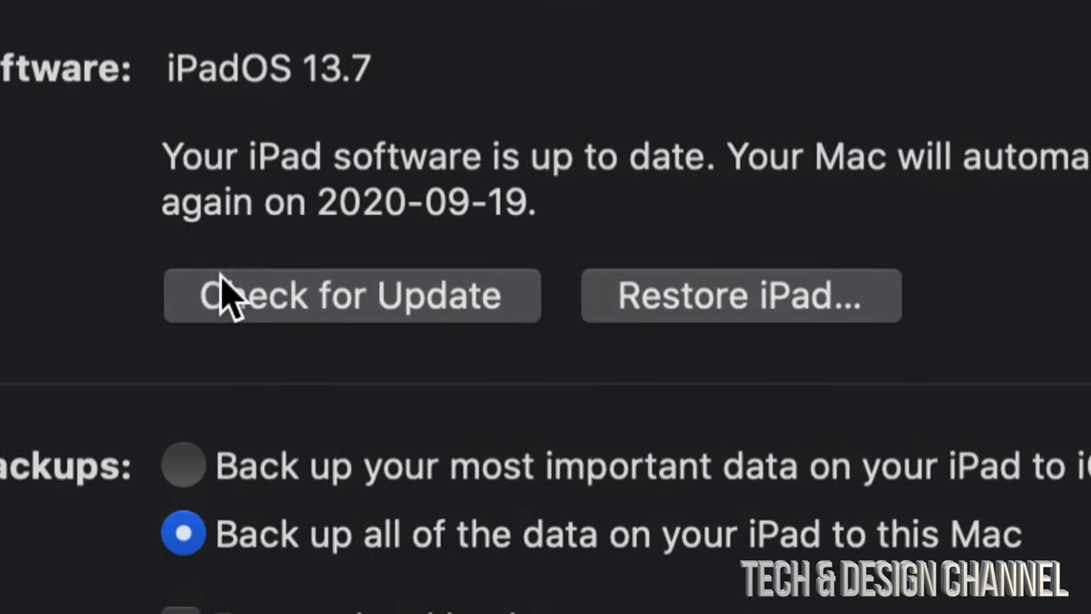
- Check for updates and start the iPadOS 14.0 download, moving past the release notes
click(304, 296)
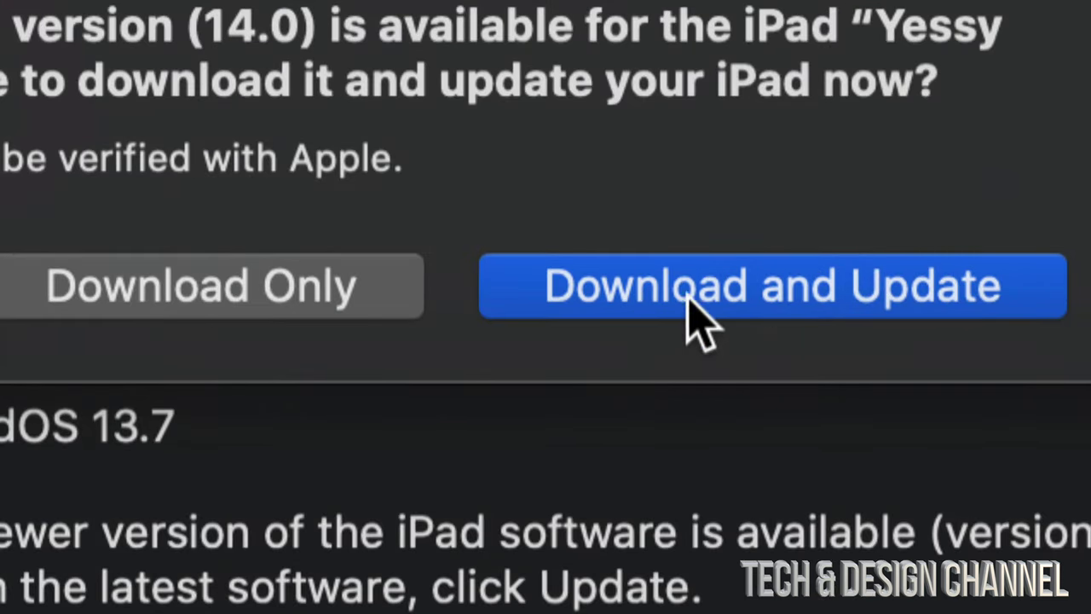
click(686, 302)
scroll(547, 257, down, 5)
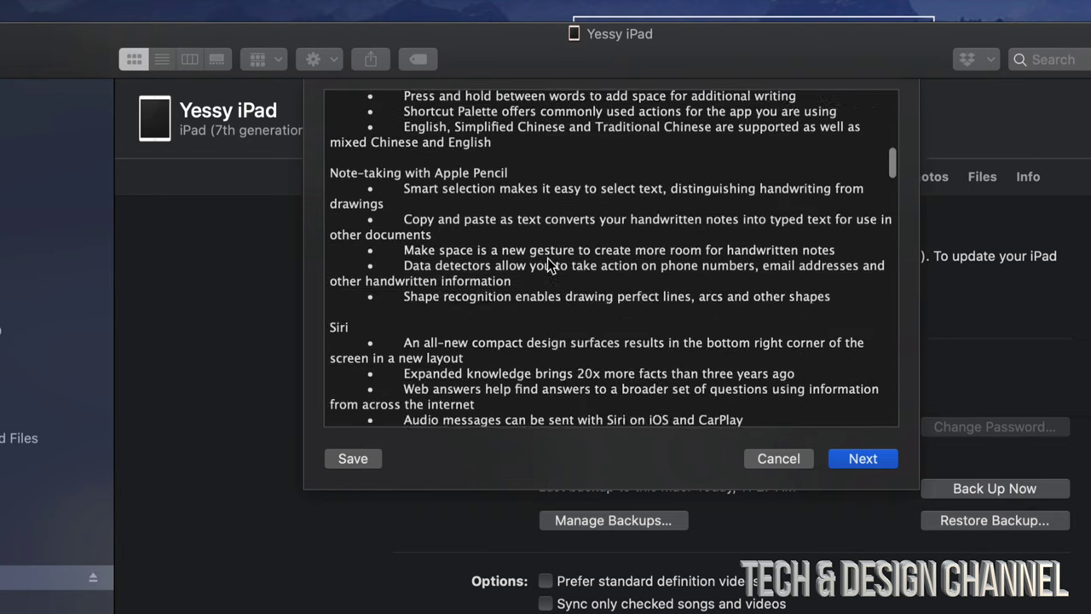
scroll(553, 257, down, 5)
click(859, 461)
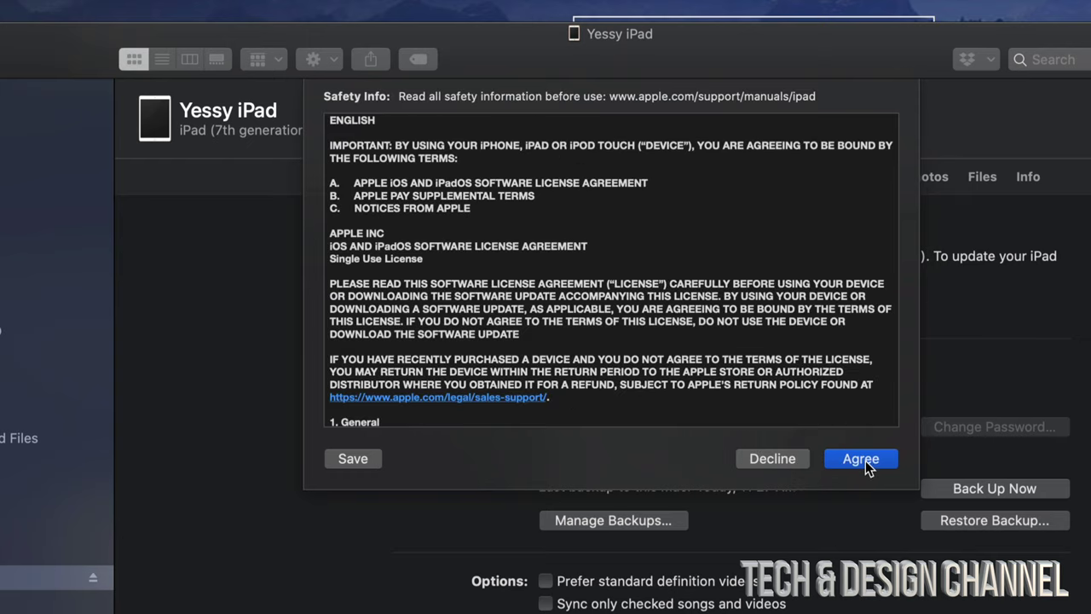
- Agree to the iPadOS 14.0 license and let the update install until the iPad restarts
click(868, 460)
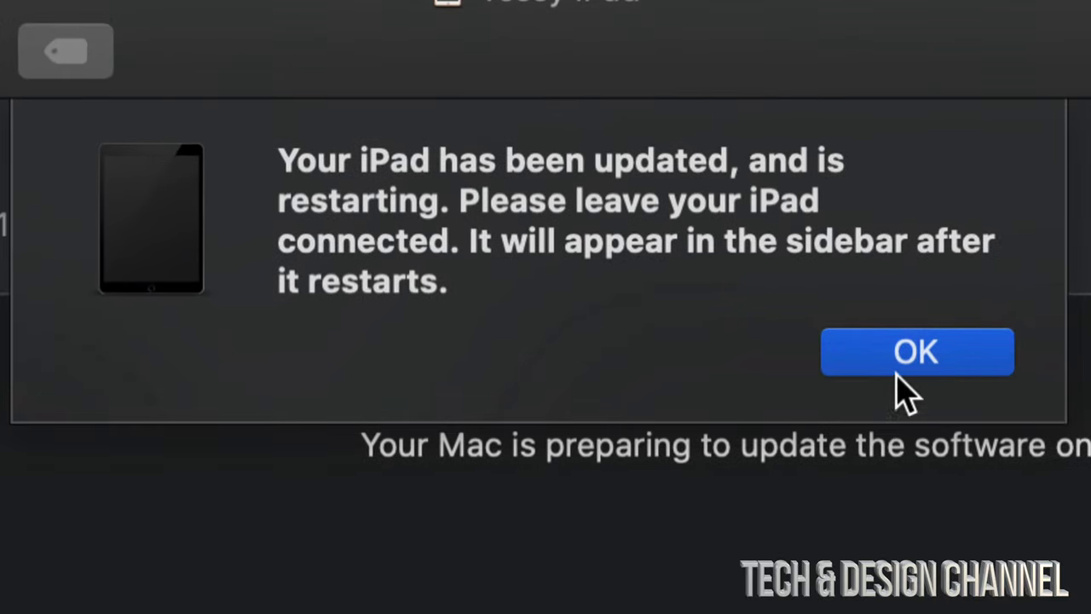
- Dismiss the 'Your iPad has been updated' notice so the iPad shows Software Update Complete
click(902, 357)
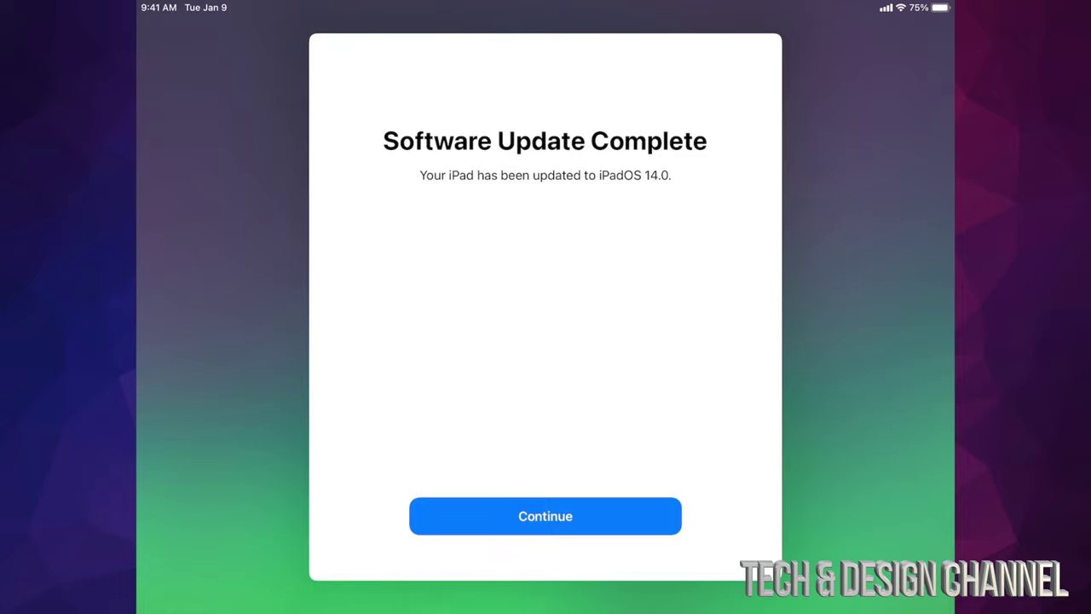
- Continue past the update-complete screen and skip setting up Touch ID
click(545, 515)
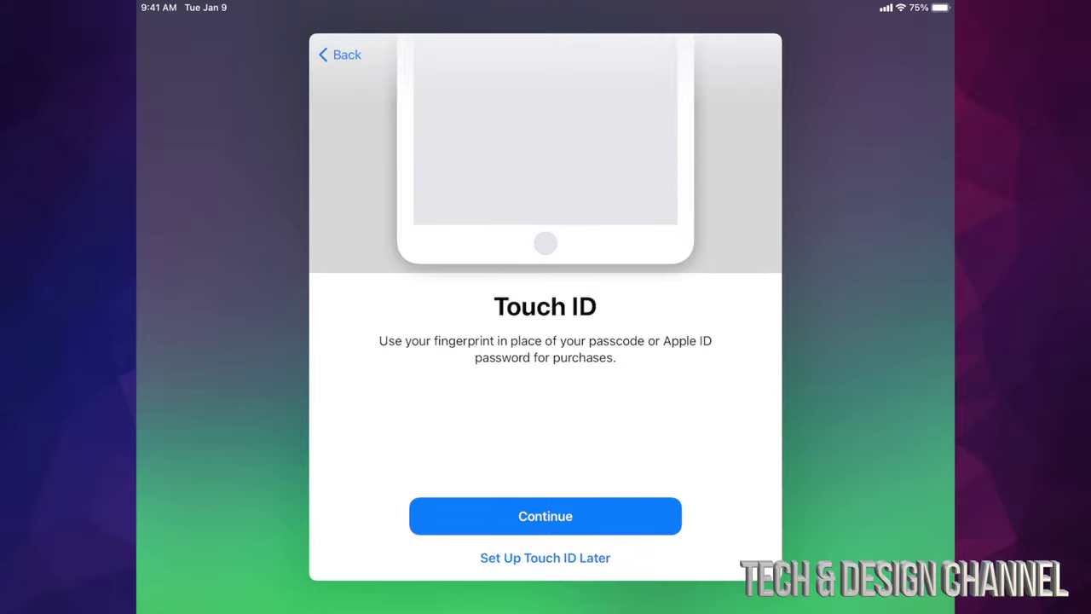
click(545, 557)
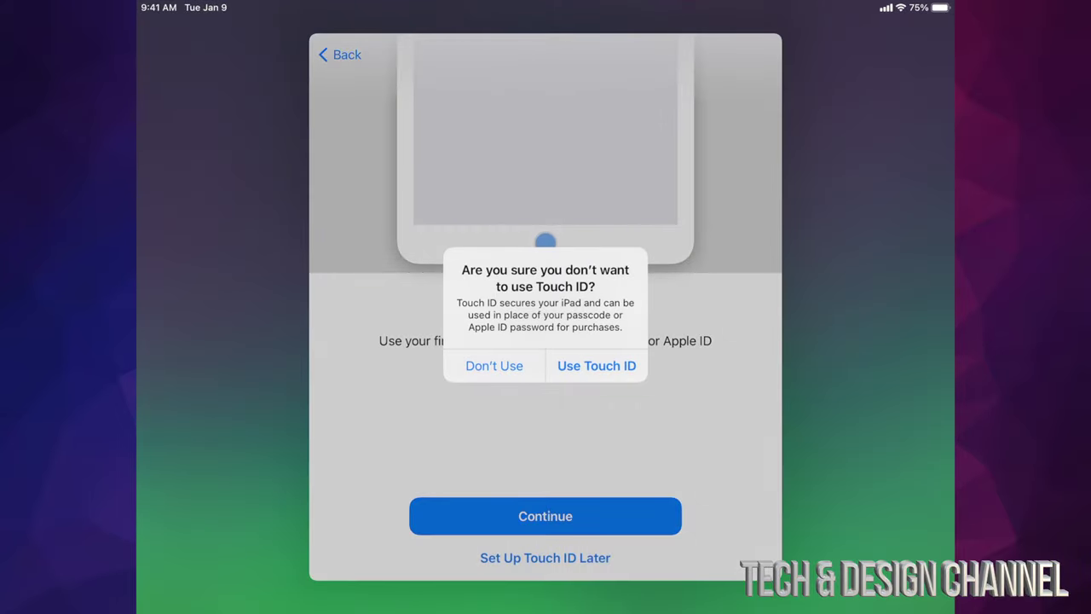
click(494, 365)
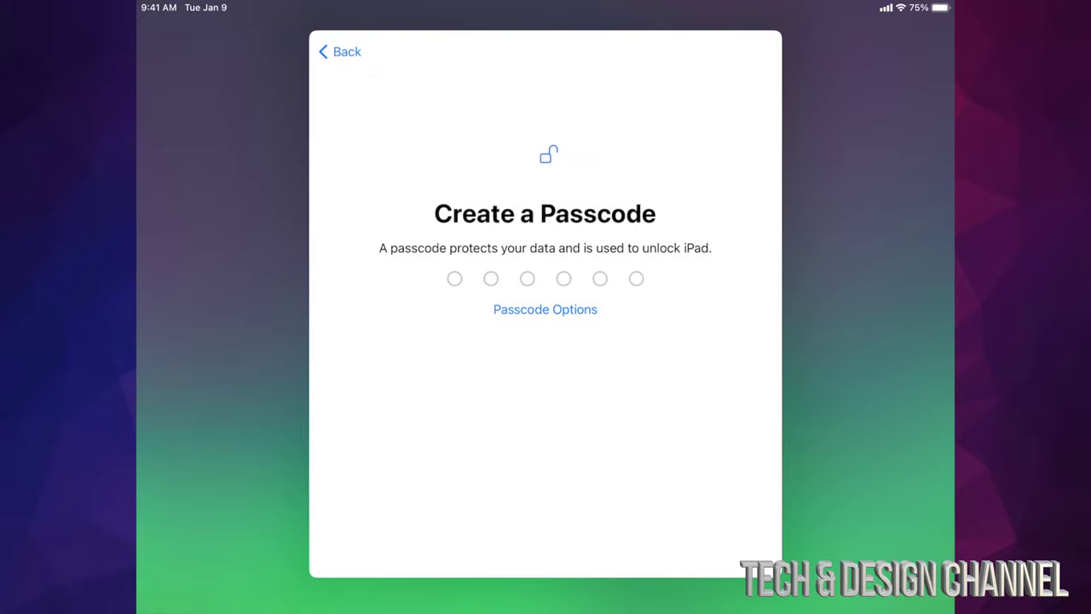
- Choose Don't Use Passcode and confirm going without a passcode
click(546, 310)
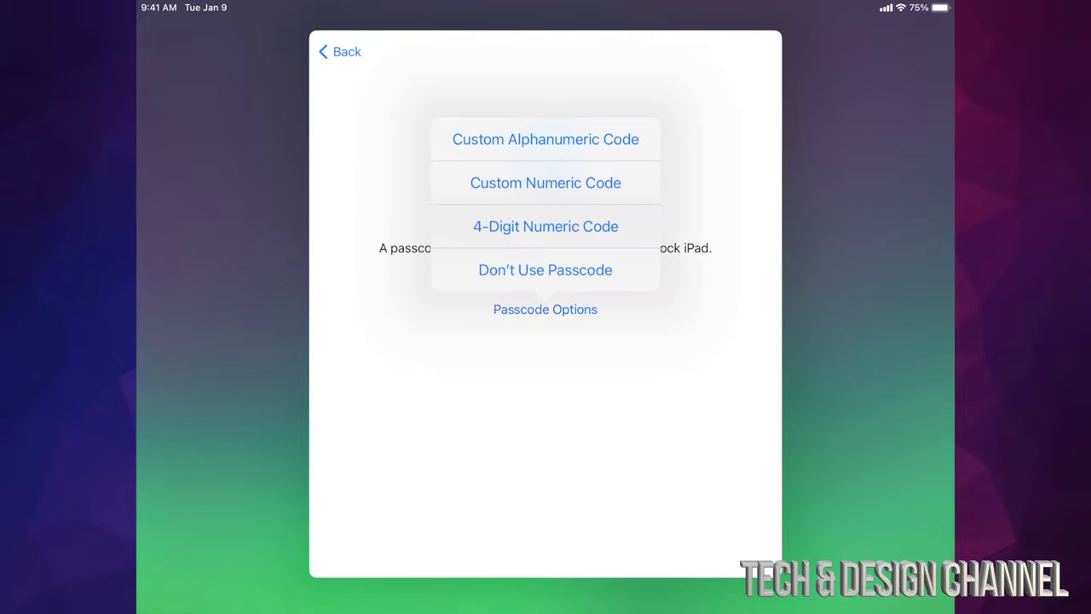
click(545, 269)
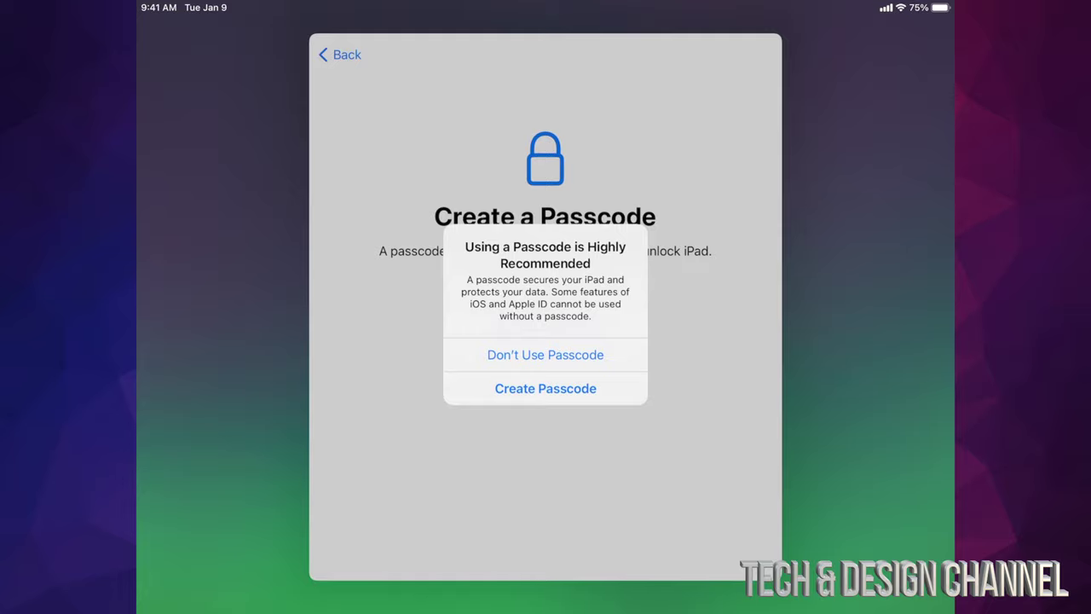
click(545, 355)
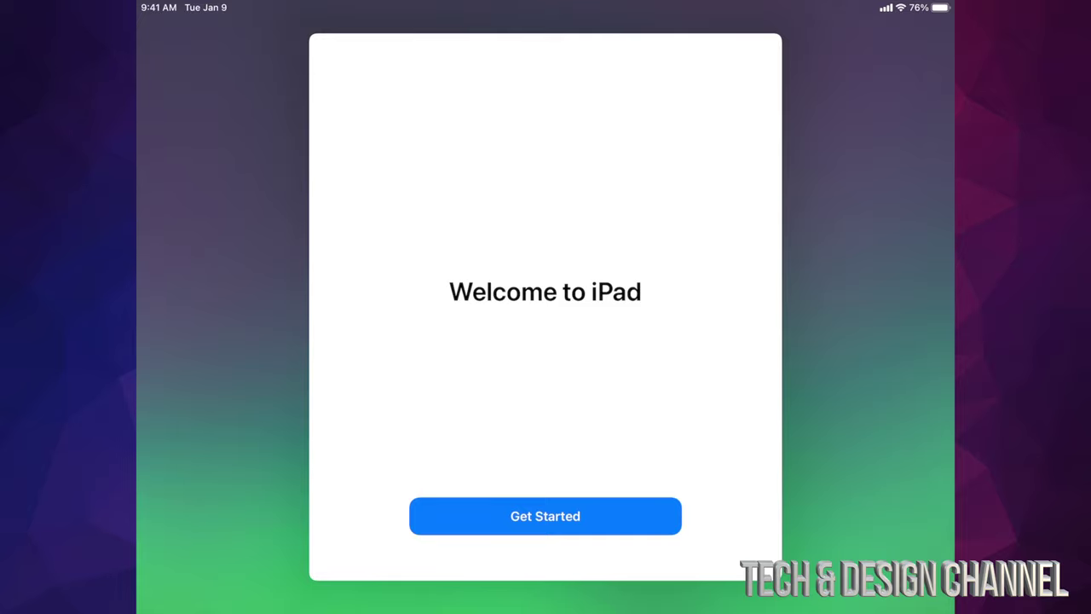
- Finish setup, then open Settings > General > Software Update to confirm iPadOS 14.0 is current
click(546, 516)
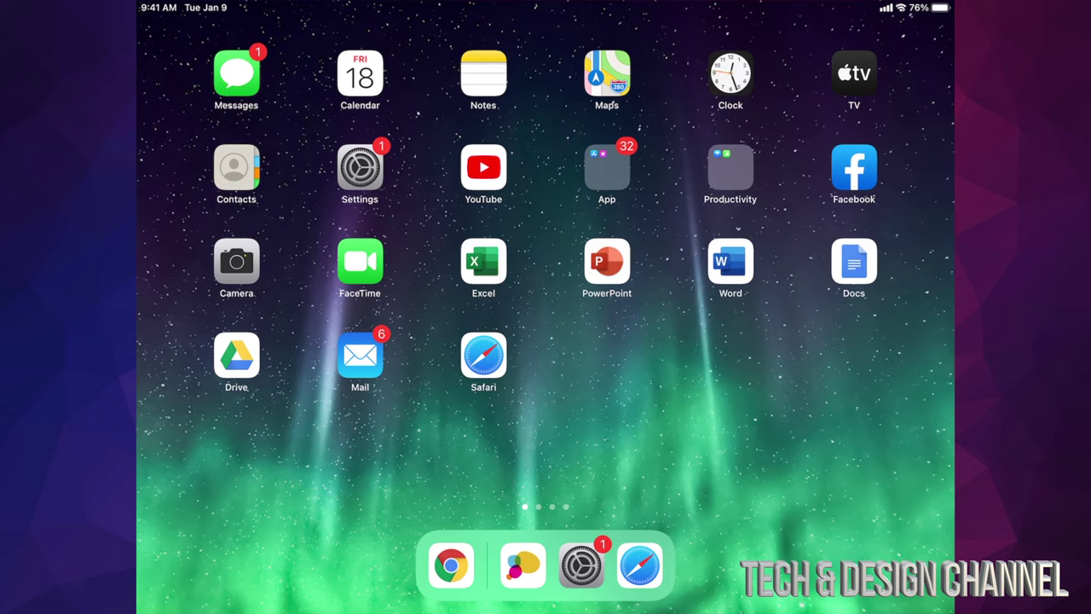
click(581, 565)
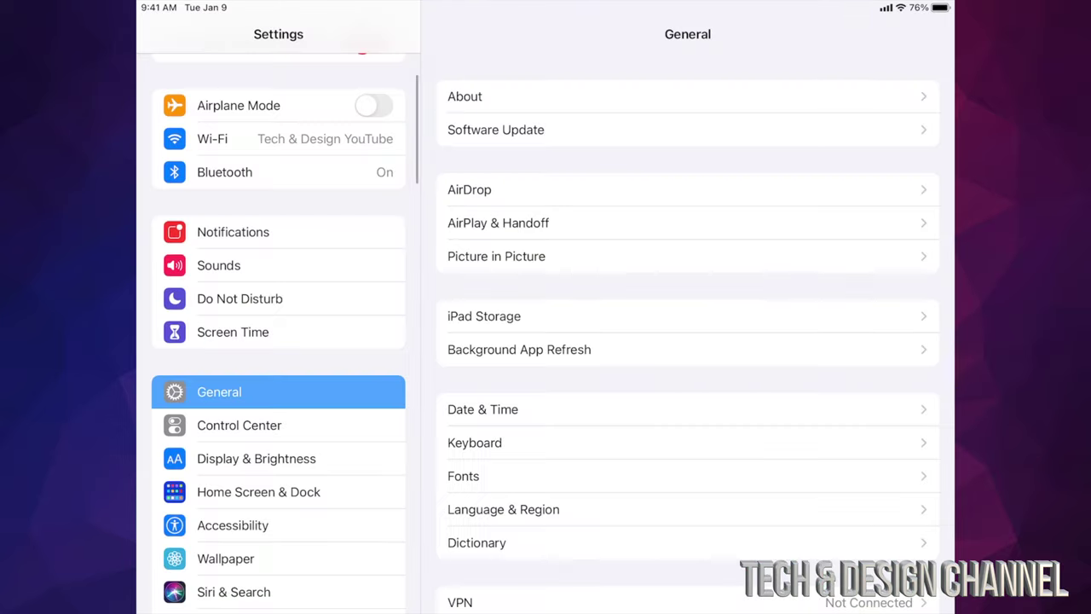
scroll(277, 341, down, 2)
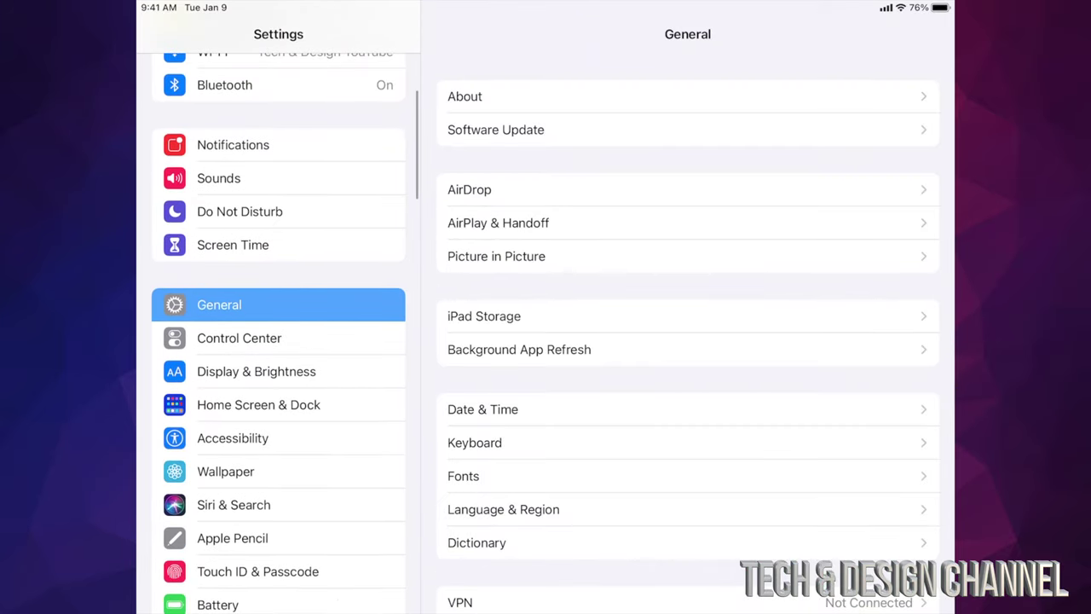
click(496, 130)
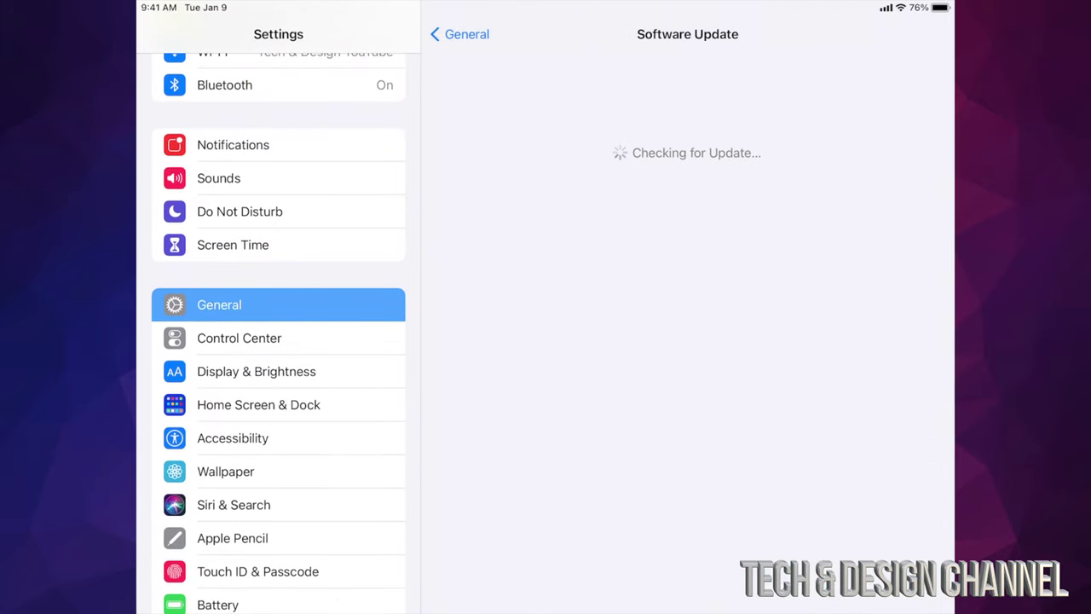